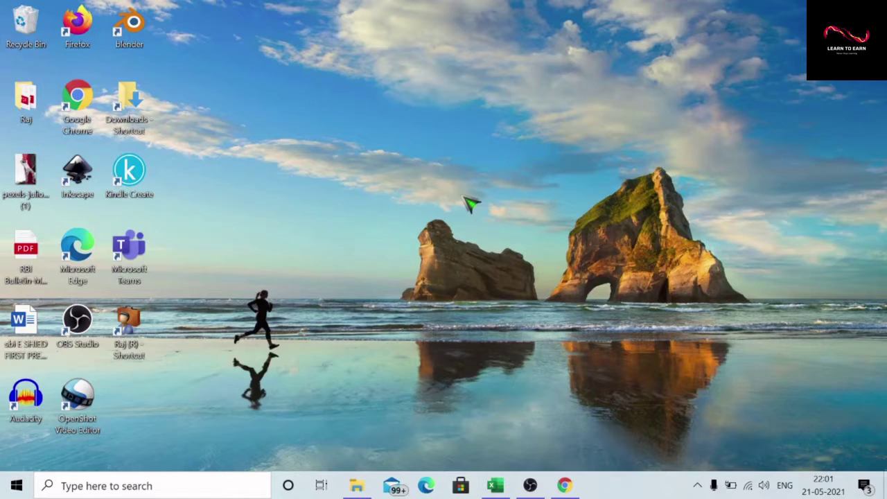
Step: Switch to the Excel All formulas workbook and examine the PRICE function's syntax and description on the PRICE sheet
{"action": "left_click", "coordinate": [495, 486]}
{"action": "scroll", "coordinate": [142, 242], "scroll_direction": "up", "scroll_amount": 1}
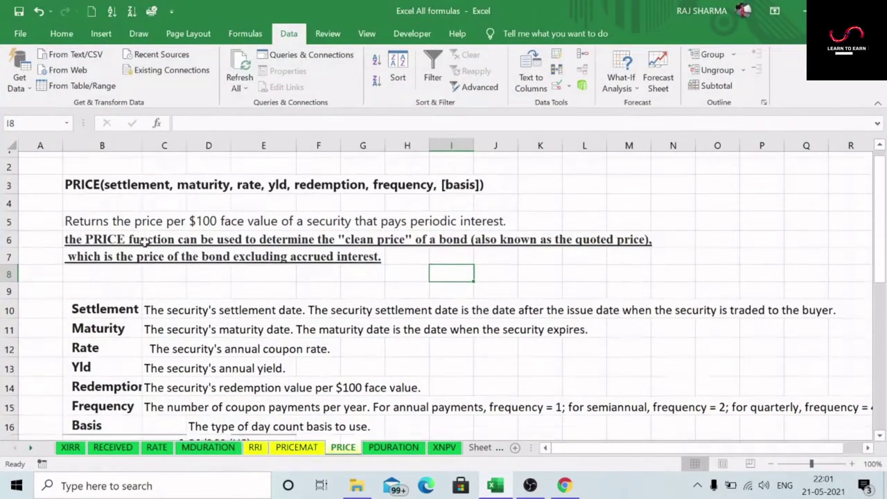
{"action": "scroll", "coordinate": [142, 242], "scroll_direction": "up", "scroll_amount": 1}
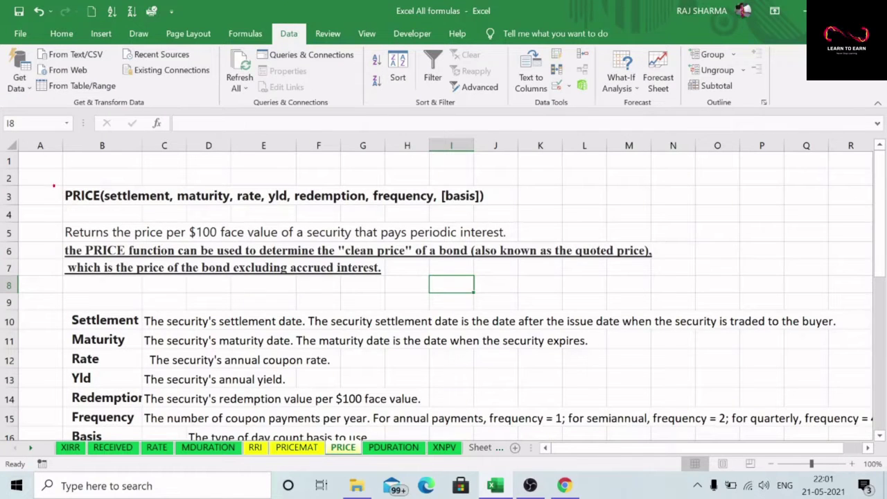
{"action": "mouse_move", "coordinate": [53, 185]}
{"action": "left_mouse_down"}
{"action": "mouse_move", "coordinate": [503, 223]}
{"action": "mouse_move", "coordinate": [501, 210]}
{"action": "left_mouse_up"}
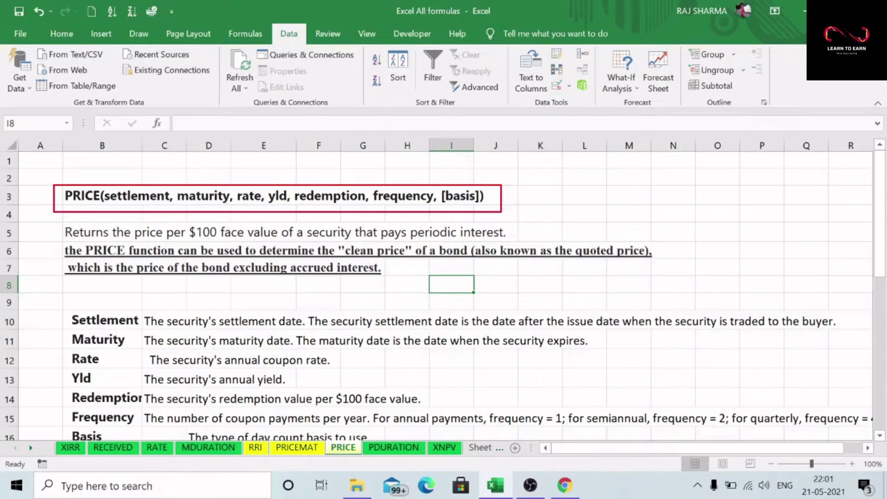
{"action": "mouse_move", "coordinate": [408, 222]}
{"action": "left_mouse_down"}
{"action": "mouse_move", "coordinate": [408, 236]}
{"action": "mouse_move", "coordinate": [518, 244]}
{"action": "mouse_move", "coordinate": [510, 241]}
{"action": "left_mouse_up"}
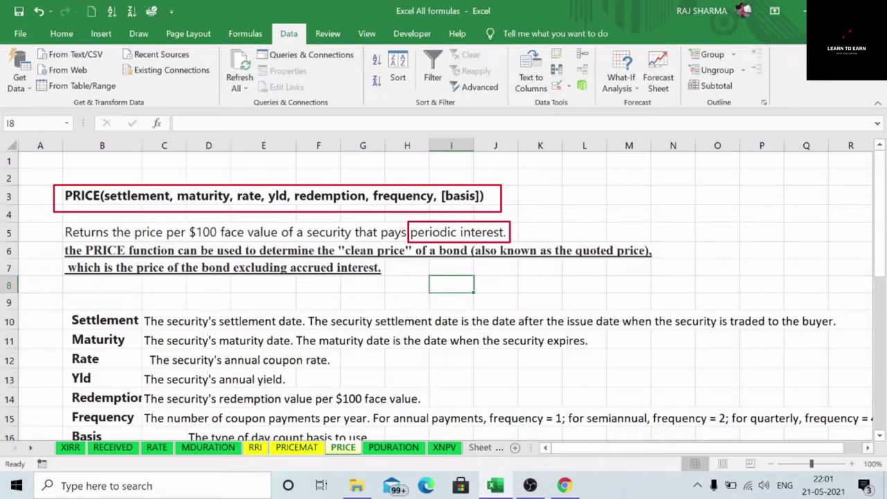
{"action": "mouse_move", "coordinate": [52, 244]}
{"action": "left_mouse_down"}
{"action": "mouse_move", "coordinate": [72, 269]}
{"action": "mouse_move", "coordinate": [442, 256]}
{"action": "mouse_move", "coordinate": [478, 268]}
{"action": "mouse_move", "coordinate": [473, 256]}
{"action": "left_mouse_up"}
{"action": "mouse_move", "coordinate": [63, 262]}
{"action": "left_mouse_down"}
{"action": "mouse_move", "coordinate": [69, 273]}
{"action": "mouse_move", "coordinate": [397, 279]}
{"action": "mouse_move", "coordinate": [391, 275]}
{"action": "left_mouse_up"}
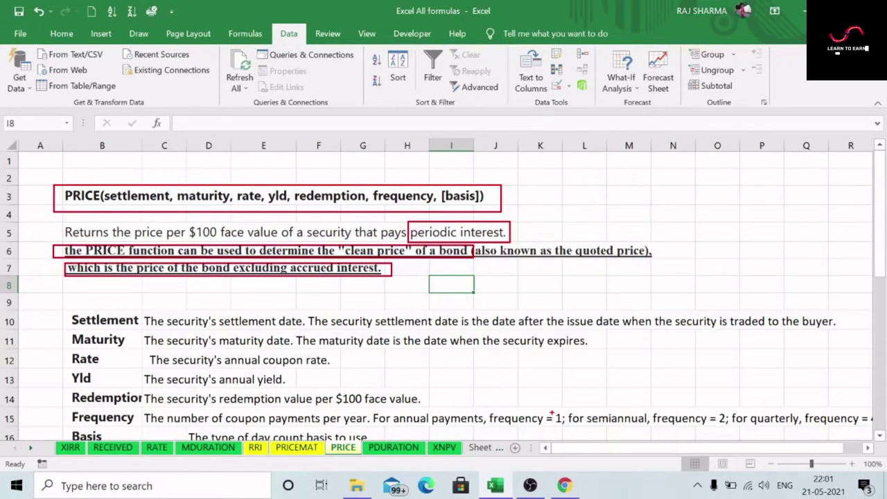
Step: Examine the frequency values and the day count basis options in the PRICE argument list
{"action": "left_click_drag", "start_coordinate": [553, 412], "coordinate": [565, 426]}
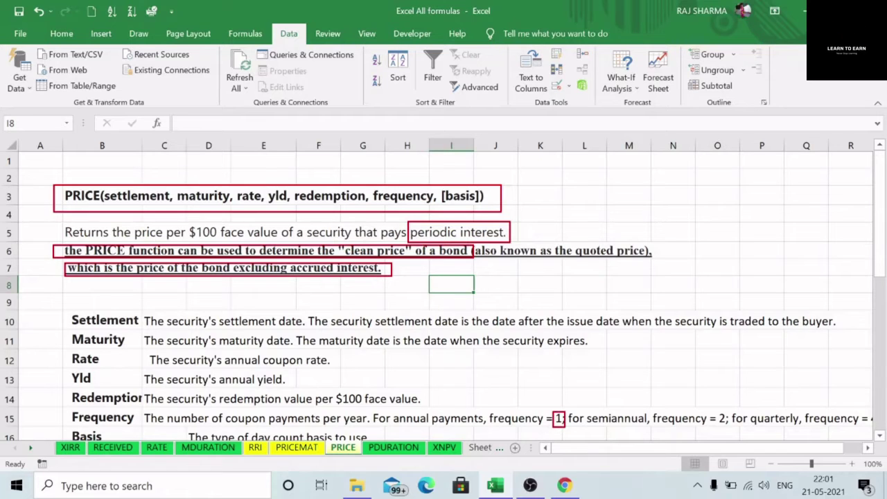
{"action": "left_click_drag", "start_coordinate": [716, 411], "coordinate": [729, 425]}
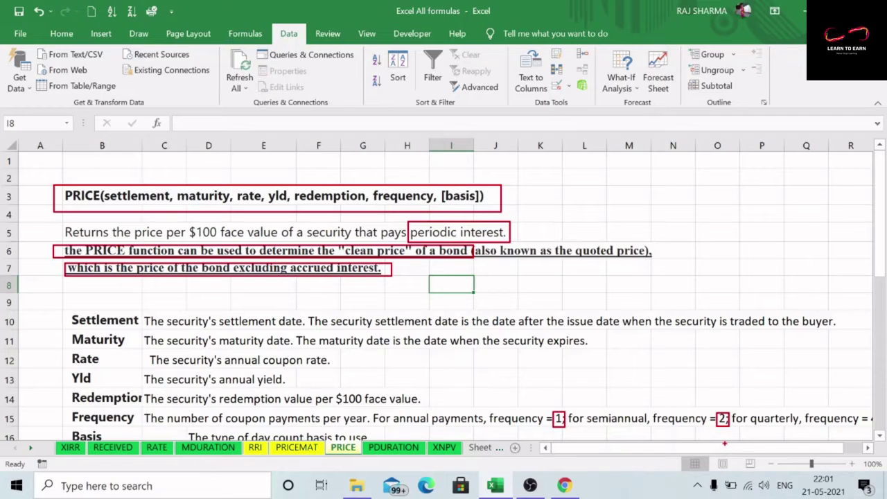
{"action": "key", "text": "Escape"}
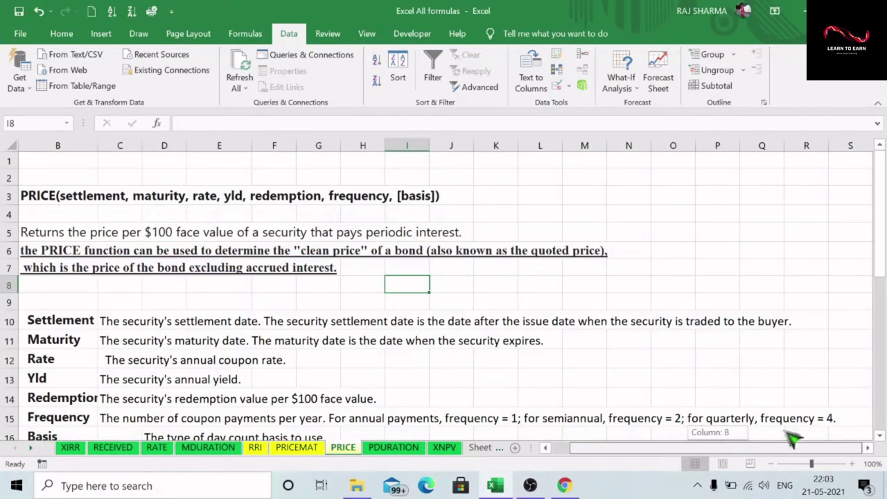
{"action": "scroll", "coordinate": [401, 408], "scroll_direction": "down", "scroll_amount": 2}
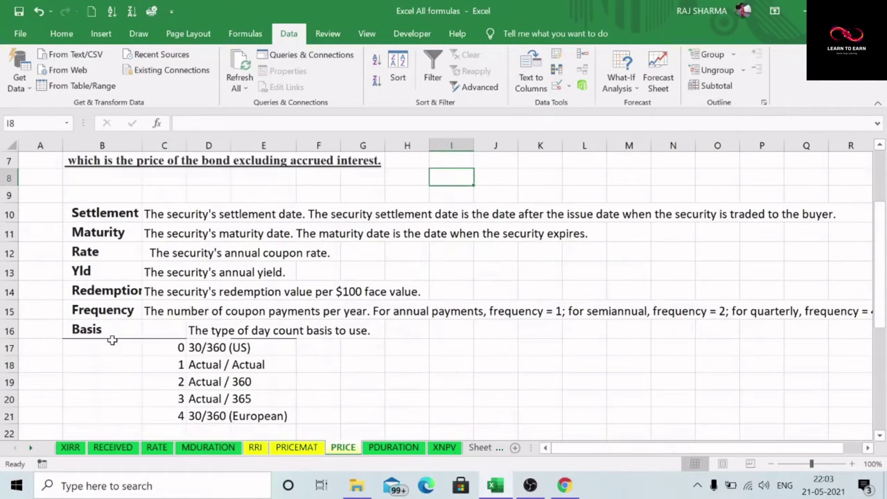
{"action": "left_click", "coordinate": [201, 349]}
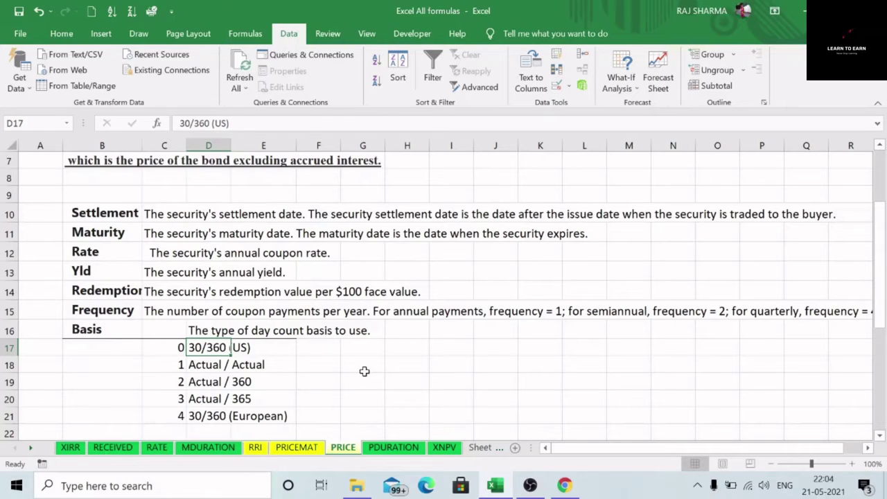
{"action": "left_click", "coordinate": [99, 331]}
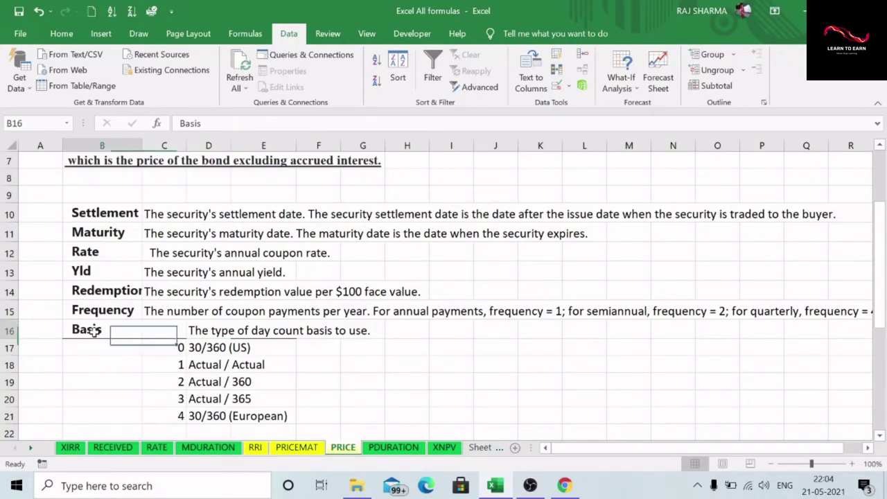
{"action": "left_click", "coordinate": [199, 347]}
{"action": "left_click", "coordinate": [203, 399]}
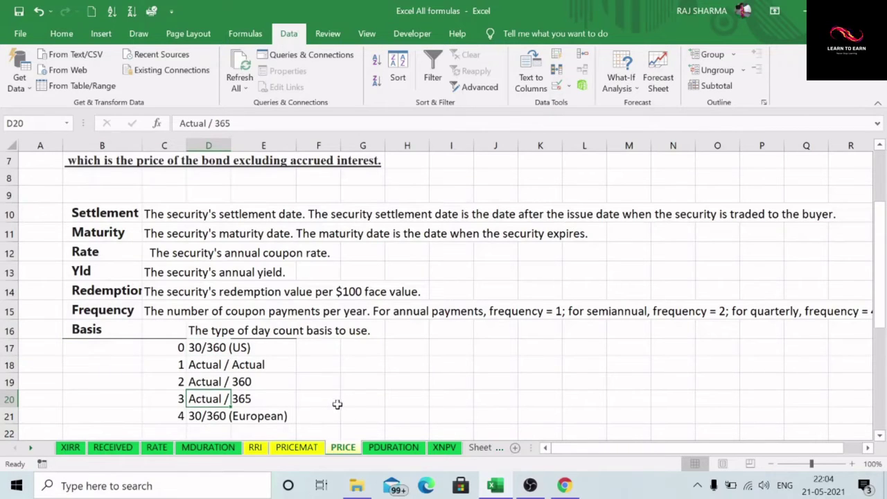
Step: Examine the sample bond data in rows 24 to 31, from the settlement date to the basis
{"action": "scroll", "coordinate": [330, 401], "scroll_direction": "down", "scroll_amount": 1}
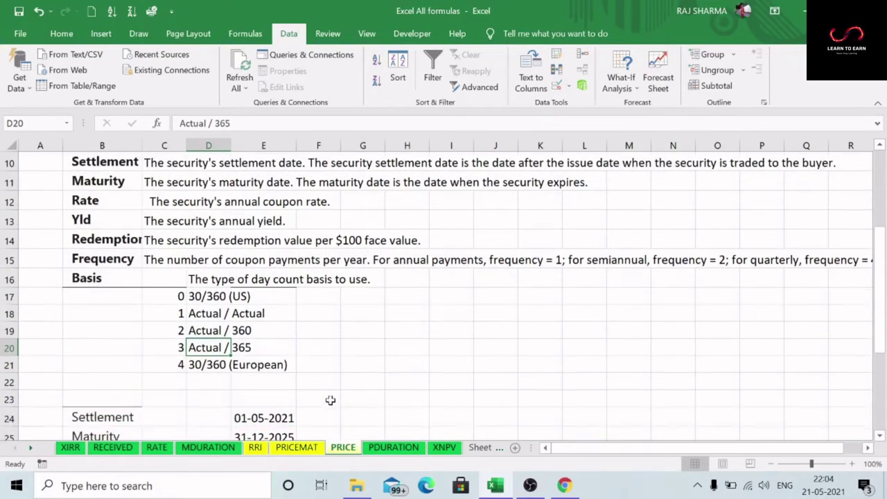
{"action": "scroll", "coordinate": [331, 401], "scroll_direction": "down", "scroll_amount": 3}
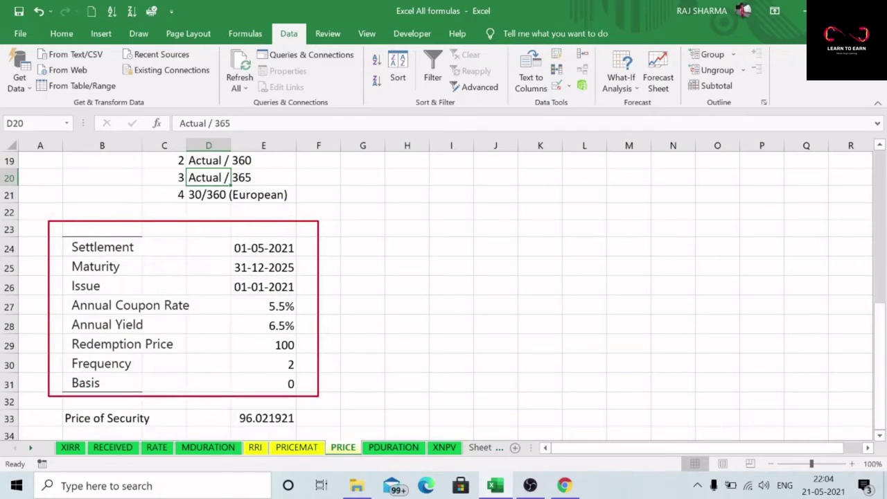
{"action": "left_click_drag", "start_coordinate": [220, 239], "coordinate": [309, 255]}
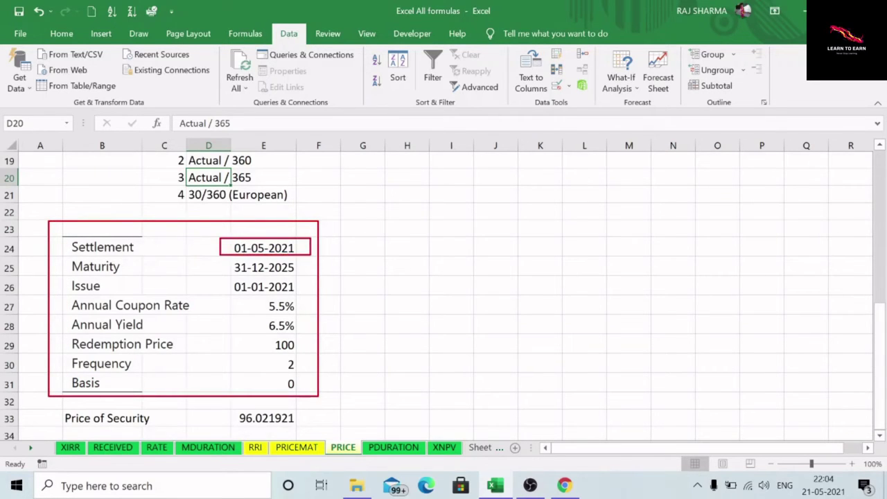
{"action": "mouse_move", "coordinate": [217, 276]}
{"action": "left_mouse_down"}
{"action": "mouse_move", "coordinate": [257, 300]}
{"action": "mouse_move", "coordinate": [304, 297]}
{"action": "left_mouse_up"}
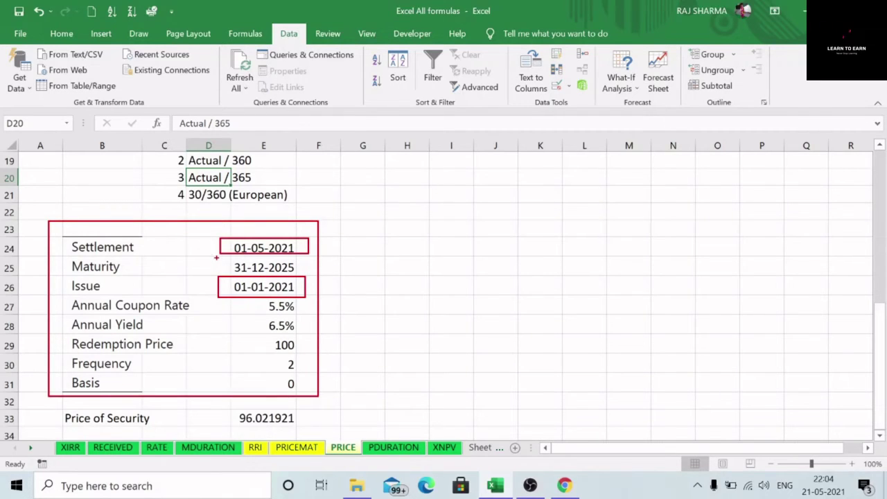
{"action": "mouse_move", "coordinate": [219, 254]}
{"action": "left_mouse_down"}
{"action": "mouse_move", "coordinate": [229, 272]}
{"action": "mouse_move", "coordinate": [308, 276]}
{"action": "left_mouse_up"}
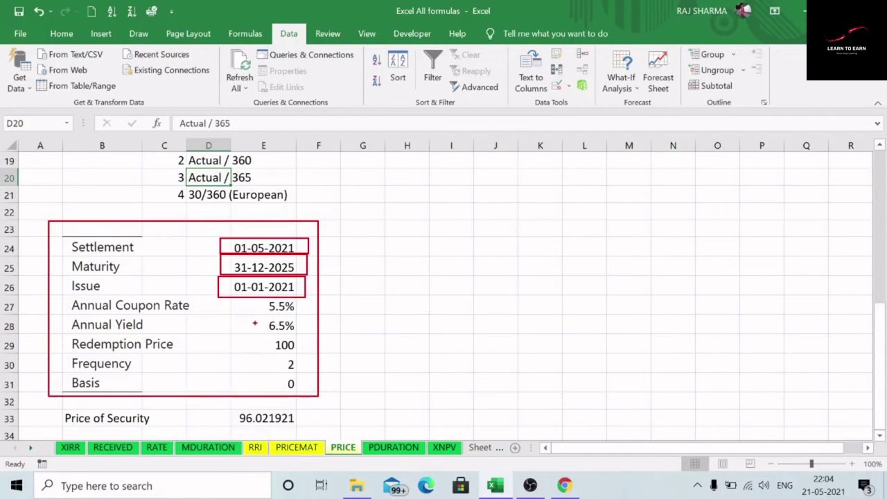
{"action": "mouse_move", "coordinate": [257, 300]}
{"action": "left_mouse_down"}
{"action": "mouse_move", "coordinate": [261, 312]}
{"action": "mouse_move", "coordinate": [303, 313]}
{"action": "mouse_move", "coordinate": [264, 331]}
{"action": "mouse_move", "coordinate": [300, 336]}
{"action": "mouse_move", "coordinate": [271, 353]}
{"action": "mouse_move", "coordinate": [299, 355]}
{"action": "left_mouse_up"}
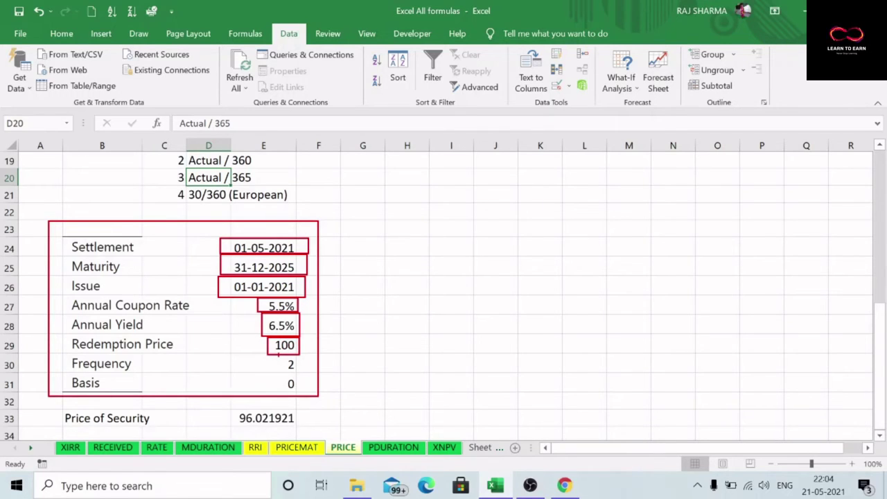
{"action": "mouse_move", "coordinate": [278, 355]}
{"action": "left_mouse_down"}
{"action": "mouse_move", "coordinate": [284, 386]}
{"action": "mouse_move", "coordinate": [283, 373]}
{"action": "left_mouse_up"}
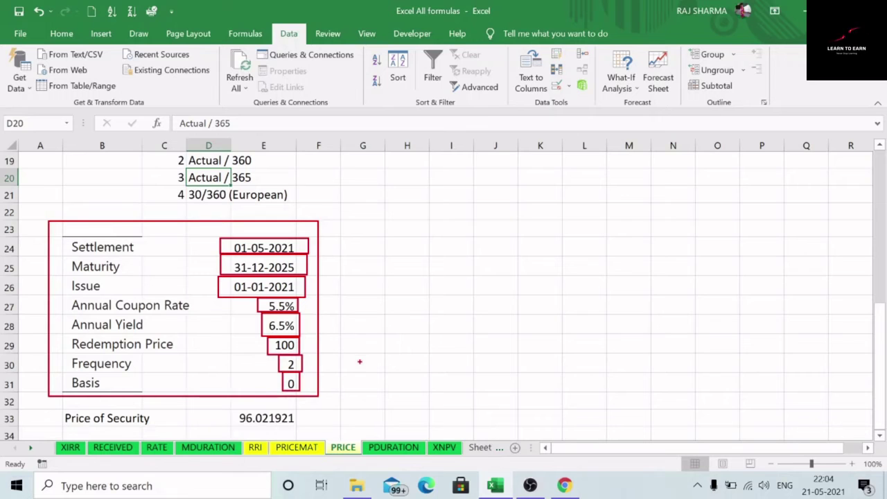
{"action": "key", "text": "Escape"}
Step: Start a formula in cell G33 and insert the financial function PRICE into it
{"action": "scroll", "coordinate": [364, 368], "scroll_direction": "down", "scroll_amount": 1}
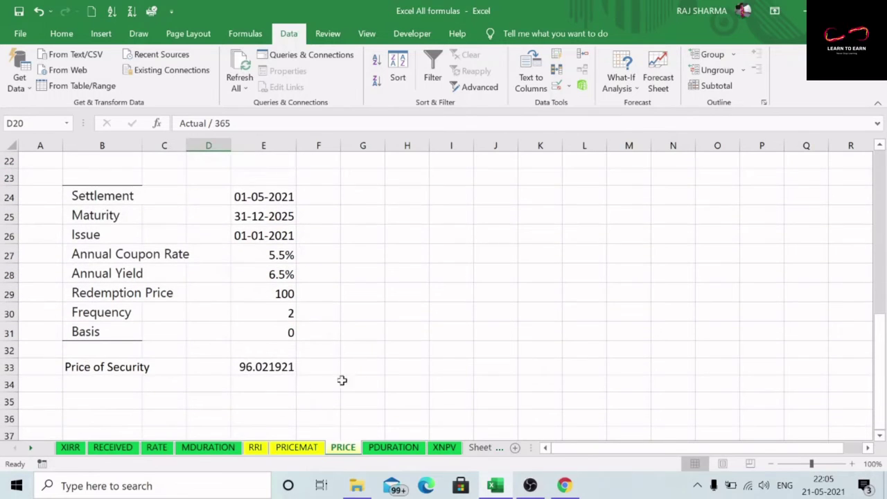
{"action": "left_click", "coordinate": [371, 368]}
{"action": "type", "text": "="}
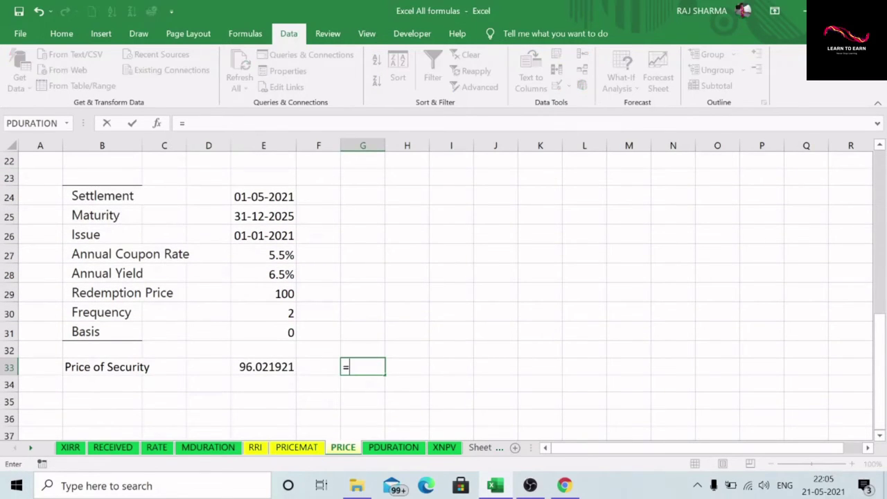
{"action": "left_click", "coordinate": [157, 123]}
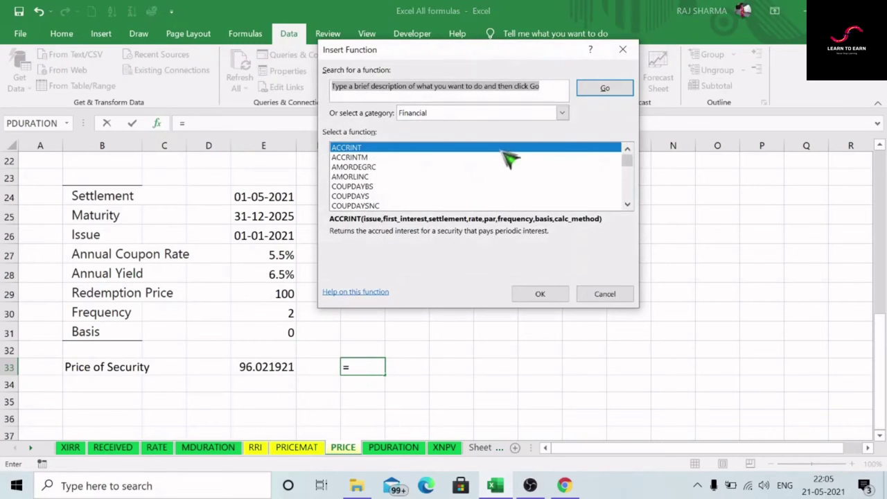
{"action": "scroll", "coordinate": [449, 178], "scroll_direction": "down", "scroll_amount": 5}
{"action": "scroll", "coordinate": [408, 196], "scroll_direction": "down", "scroll_amount": 5}
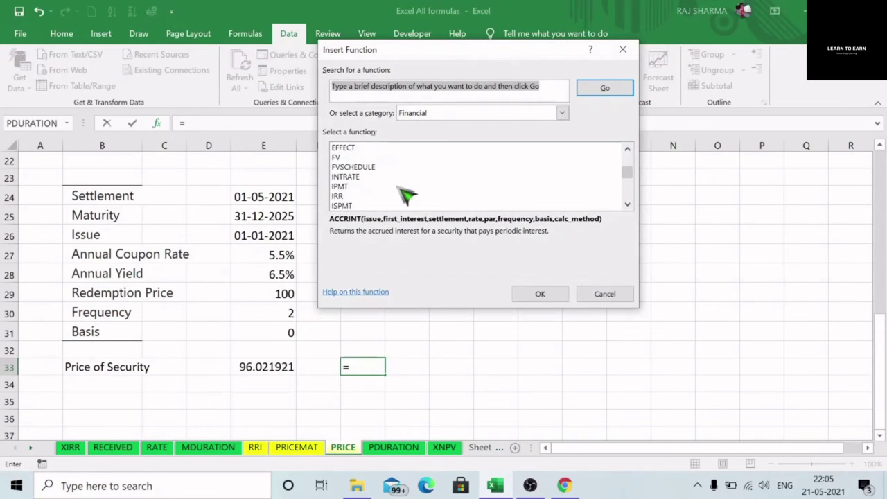
{"action": "scroll", "coordinate": [362, 205], "scroll_direction": "down", "scroll_amount": 1}
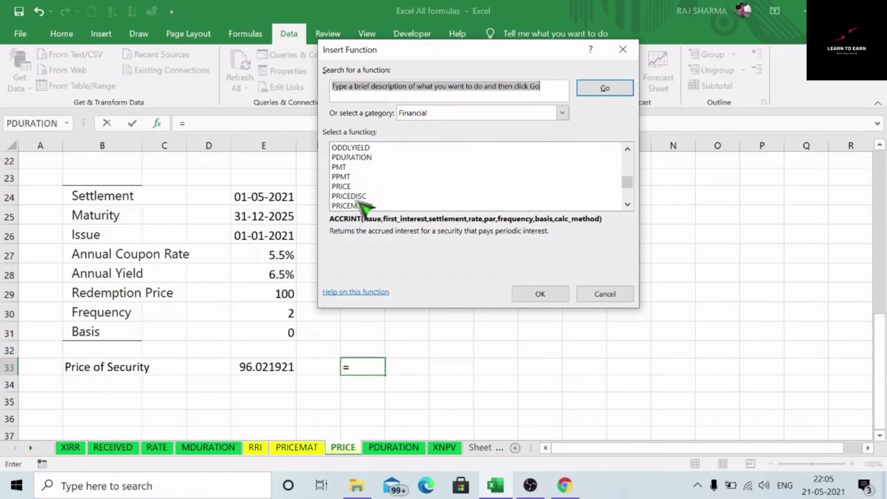
{"action": "left_click", "coordinate": [354, 187]}
{"action": "left_click", "coordinate": [542, 295]}
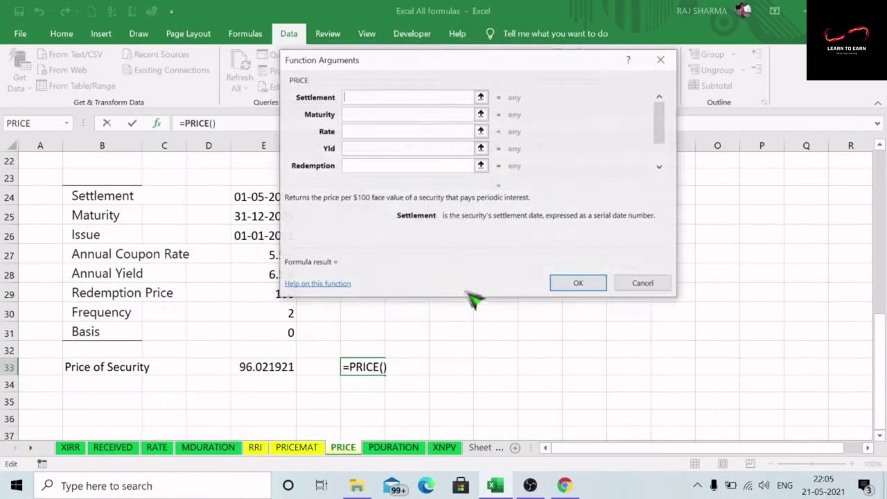
Step: Set the function's Settlement argument to cell E24 and its Maturity argument to cell E25
{"action": "left_click_drag", "start_coordinate": [451, 69], "coordinate": [574, 98]}
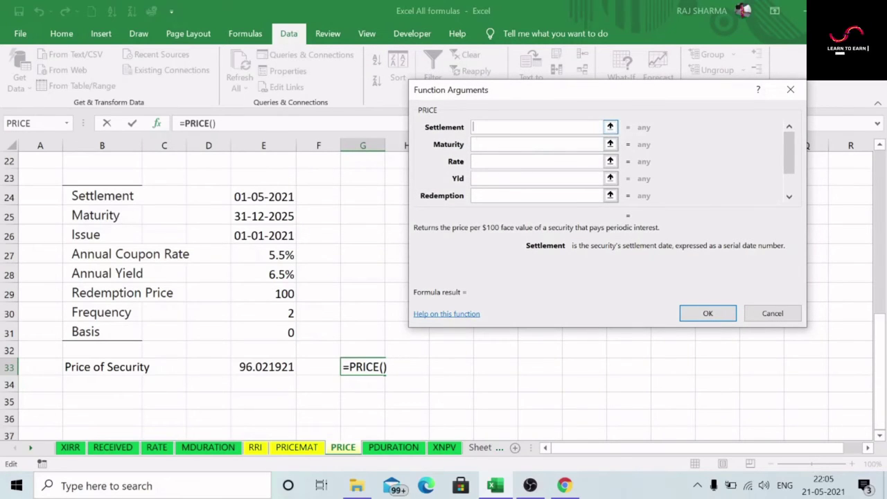
{"action": "left_click", "coordinate": [257, 198]}
{"action": "key", "text": "Tab"}
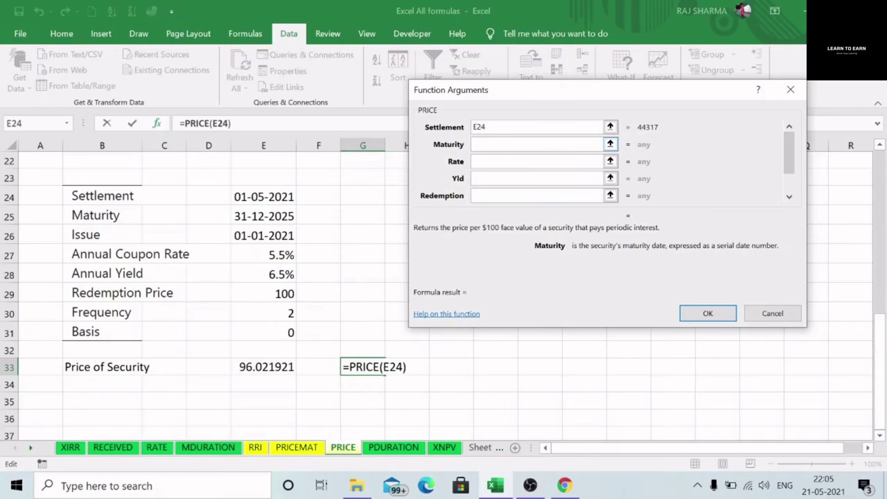
{"action": "left_click", "coordinate": [263, 216]}
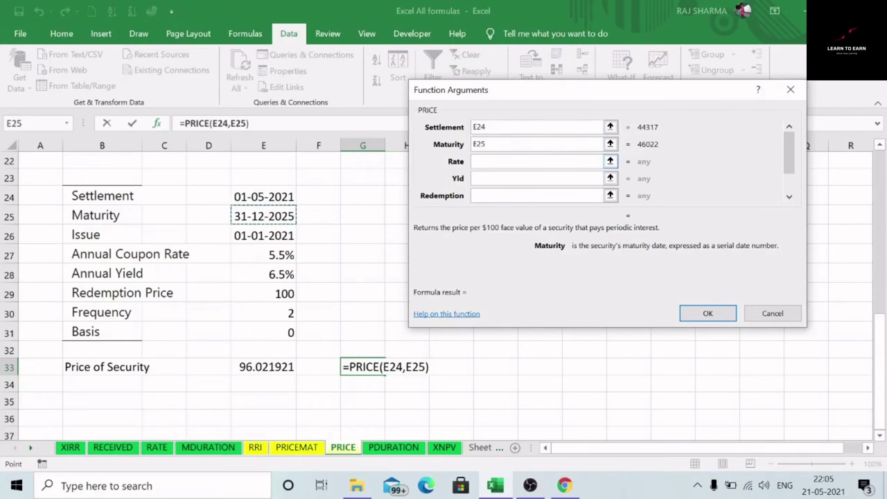
Step: Set the PRICE function's Rate argument to cell E27, Yld to E28 and Redemption to E29
{"action": "left_click", "coordinate": [510, 163]}
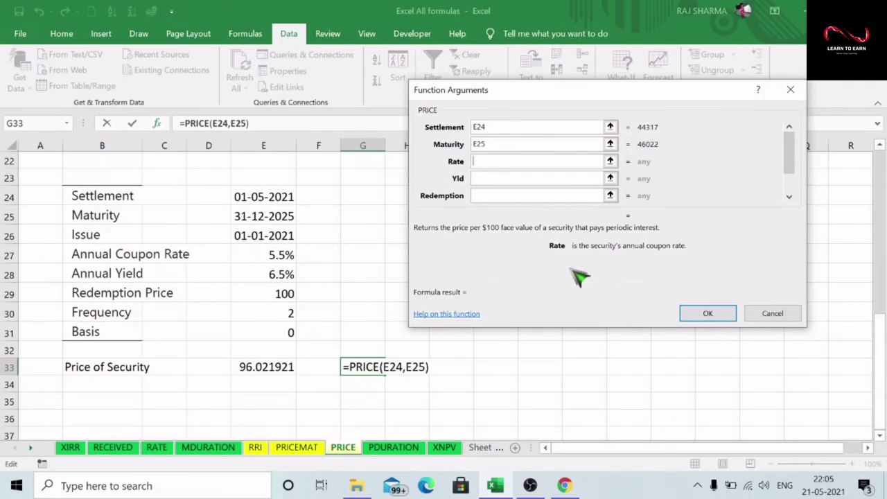
{"action": "left_click", "coordinate": [277, 257]}
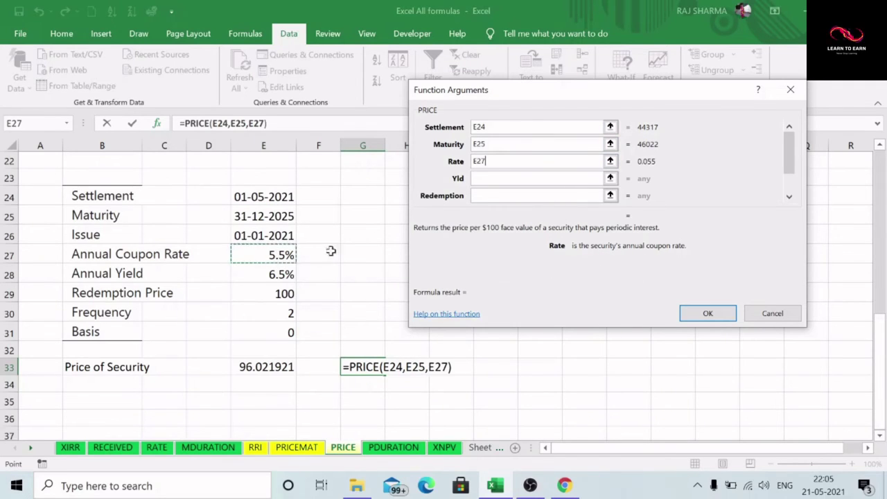
{"action": "key", "text": "Tab"}
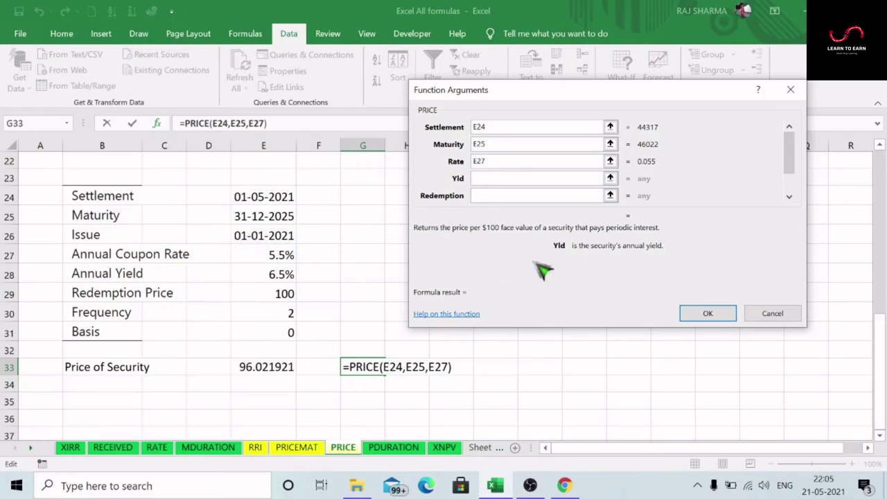
{"action": "left_click", "coordinate": [280, 274]}
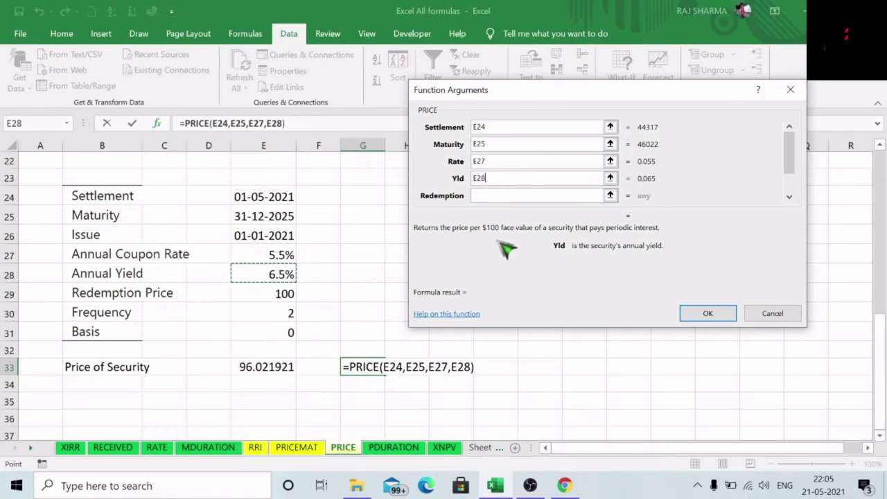
{"action": "left_click", "coordinate": [600, 195]}
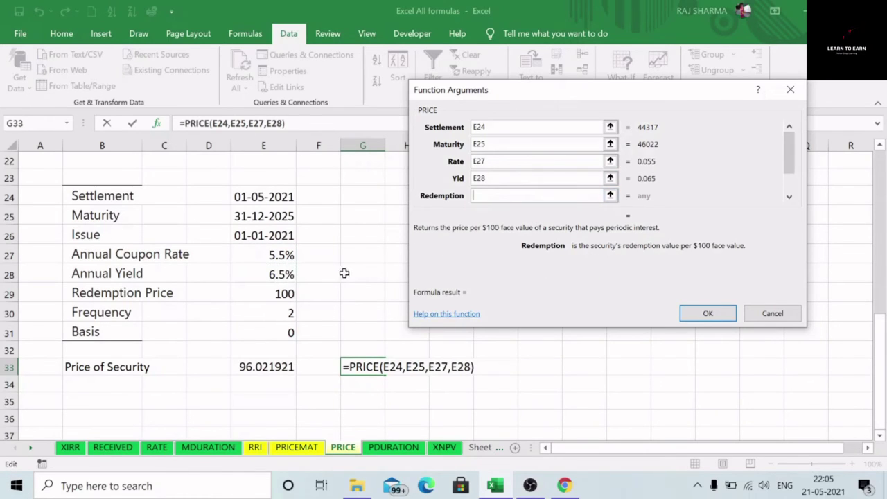
{"action": "left_click", "coordinate": [284, 294]}
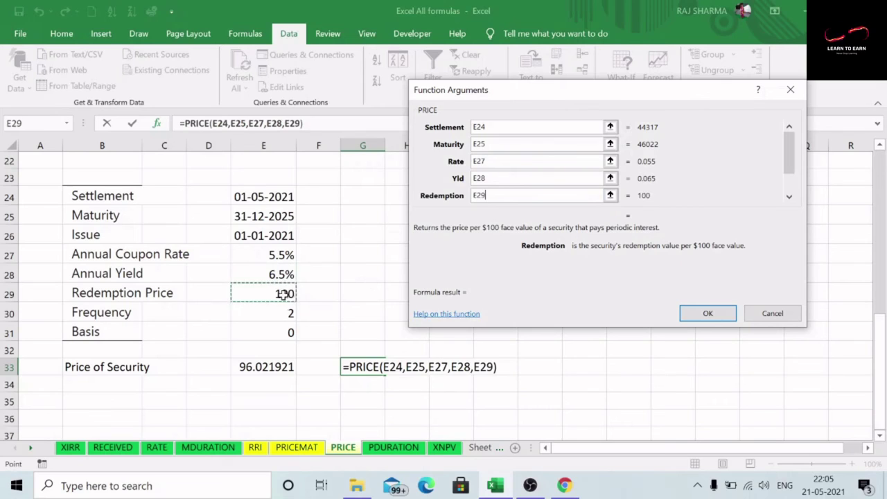
Step: Set the Frequency argument to cell E30 and Basis to E31, and insert the completed PRICE formula in G33
{"action": "left_click_drag", "start_coordinate": [795, 167], "coordinate": [796, 185]}
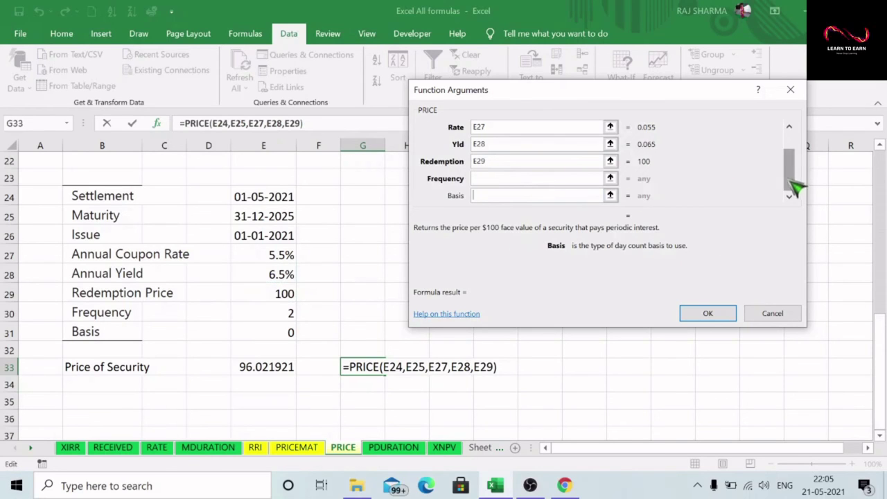
{"action": "left_click", "coordinate": [495, 179]}
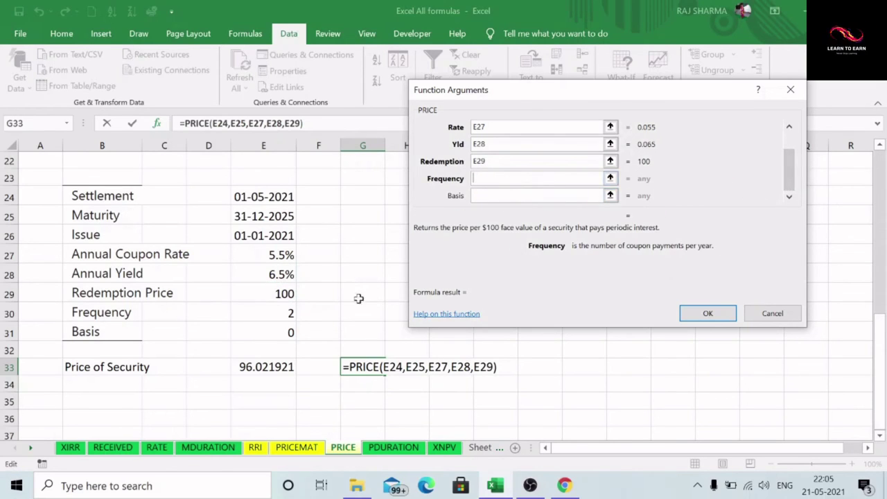
{"action": "left_click", "coordinate": [284, 313]}
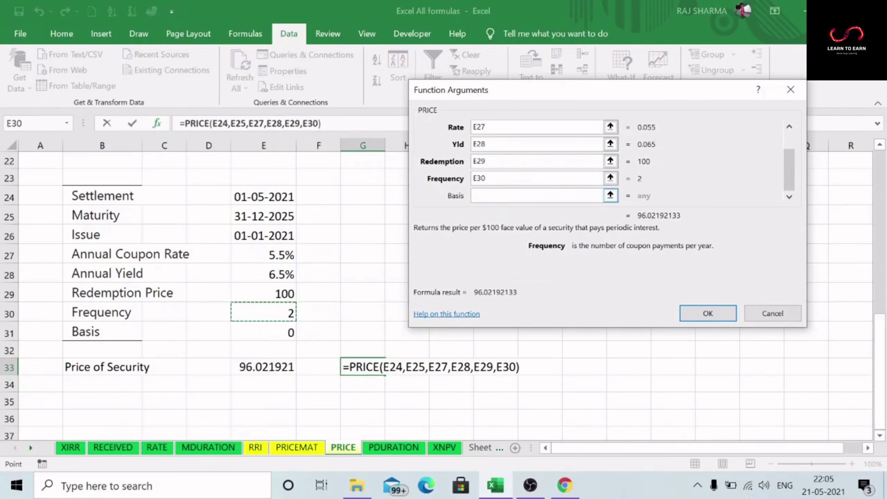
{"action": "left_click", "coordinate": [492, 196]}
{"action": "left_click", "coordinate": [286, 332]}
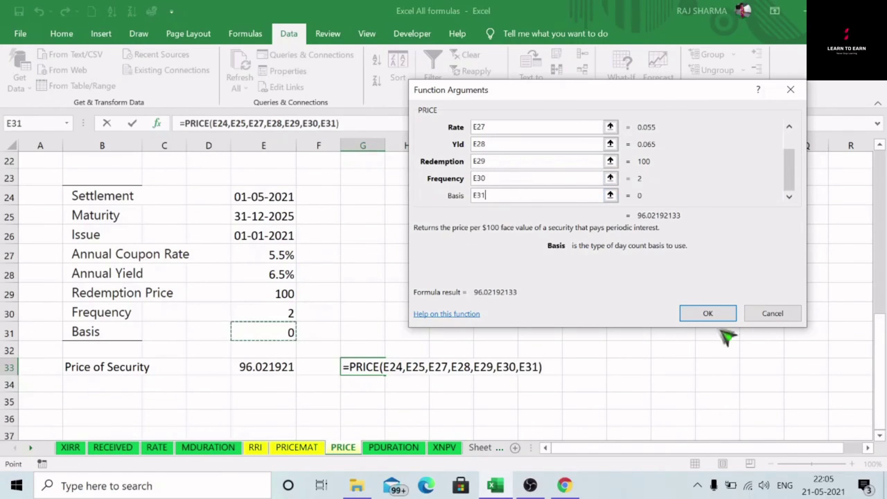
{"action": "left_click", "coordinate": [714, 315]}
Step: Review the PRICE result in G33 and the settlement date in E24, and return to the function's syntax in row 3
{"action": "left_click", "coordinate": [418, 370]}
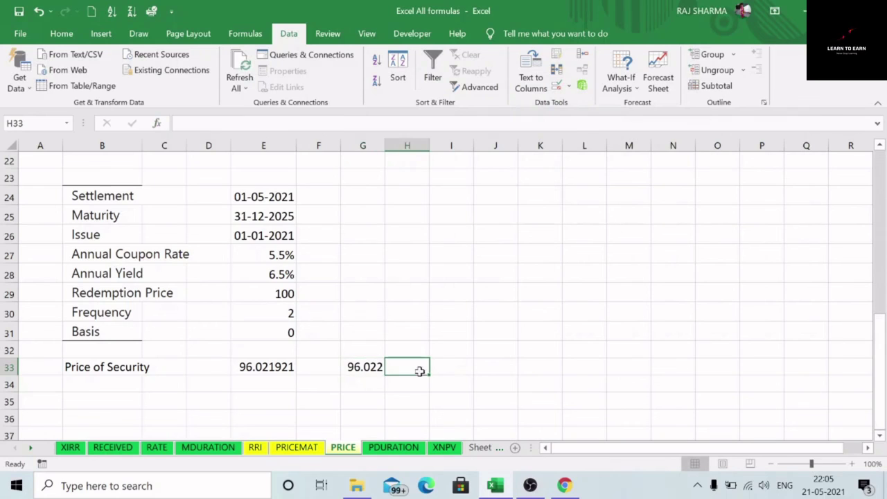
{"action": "left_click", "coordinate": [359, 368]}
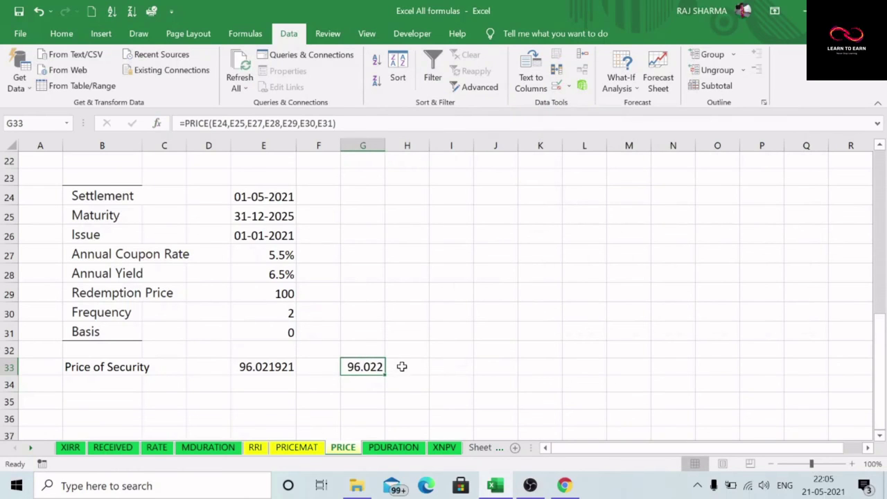
{"action": "left_click", "coordinate": [257, 199]}
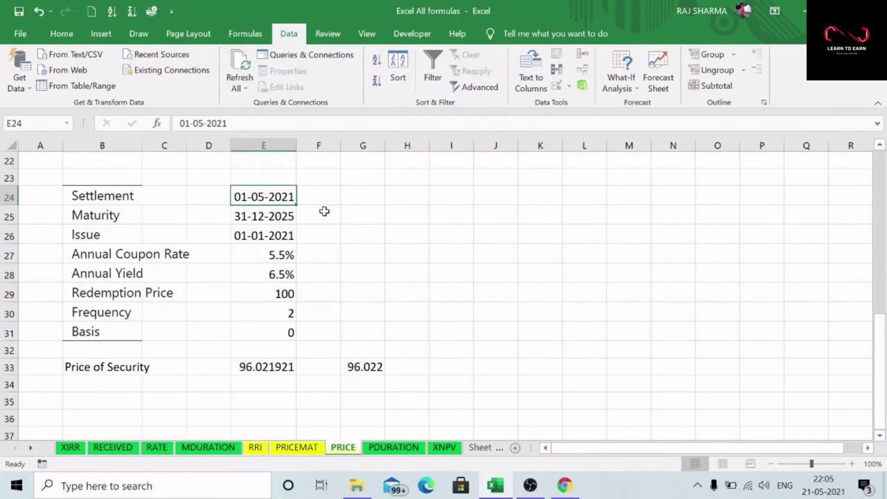
{"action": "left_click", "coordinate": [369, 368]}
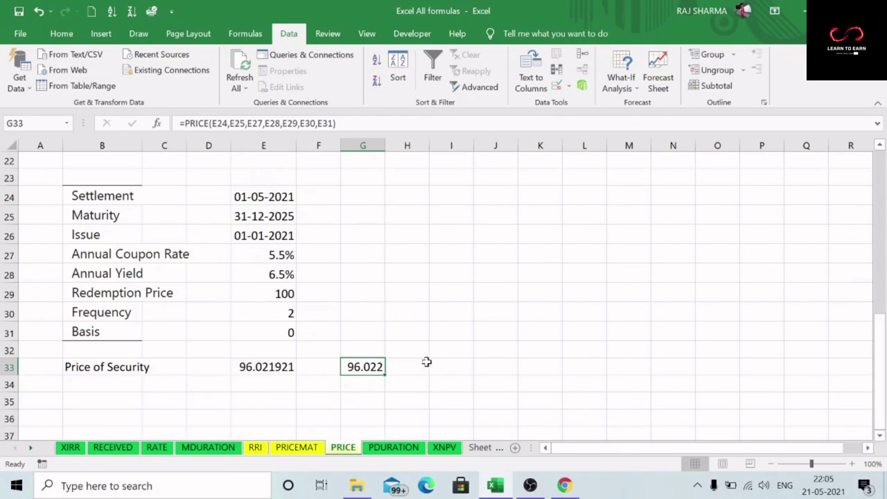
{"action": "scroll", "coordinate": [447, 340], "scroll_direction": "up", "scroll_amount": 7}
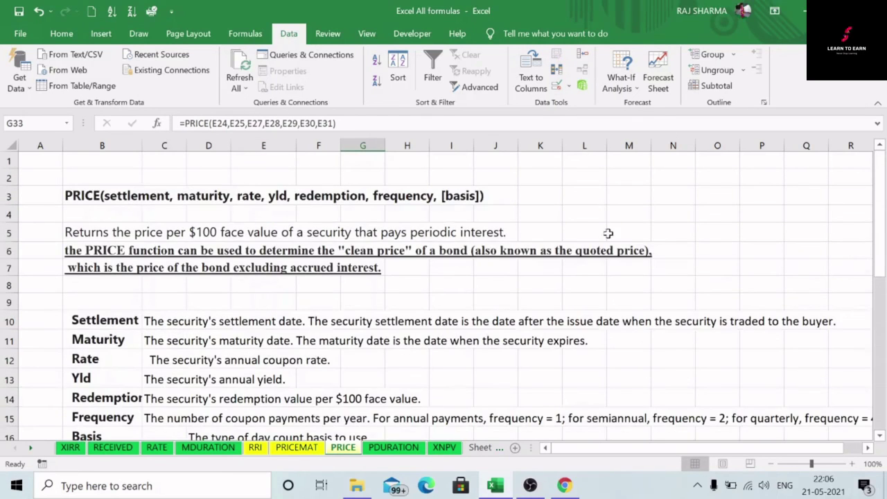
{"action": "left_click", "coordinate": [559, 201]}
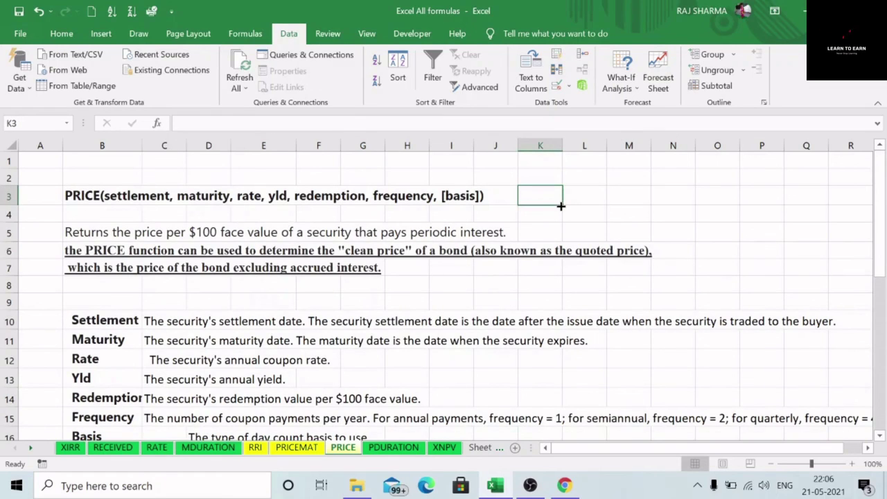